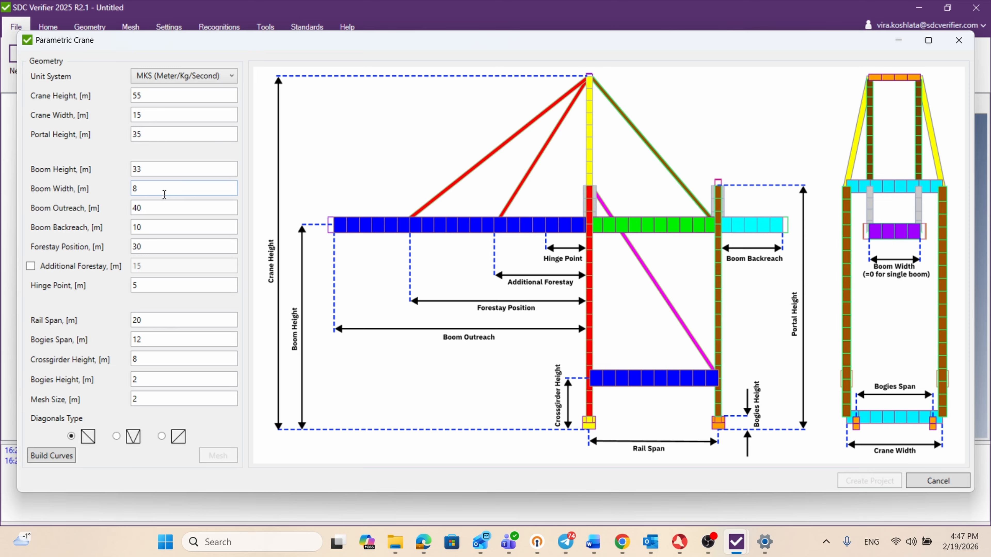
Step: Build the parametric crane's curves with the preset dimensions and mesh the model
{"action": "left_click", "coordinate": [154, 95]}
{"action": "left_click", "coordinate": [151, 118]}
{"action": "left_click", "coordinate": [55, 458]}
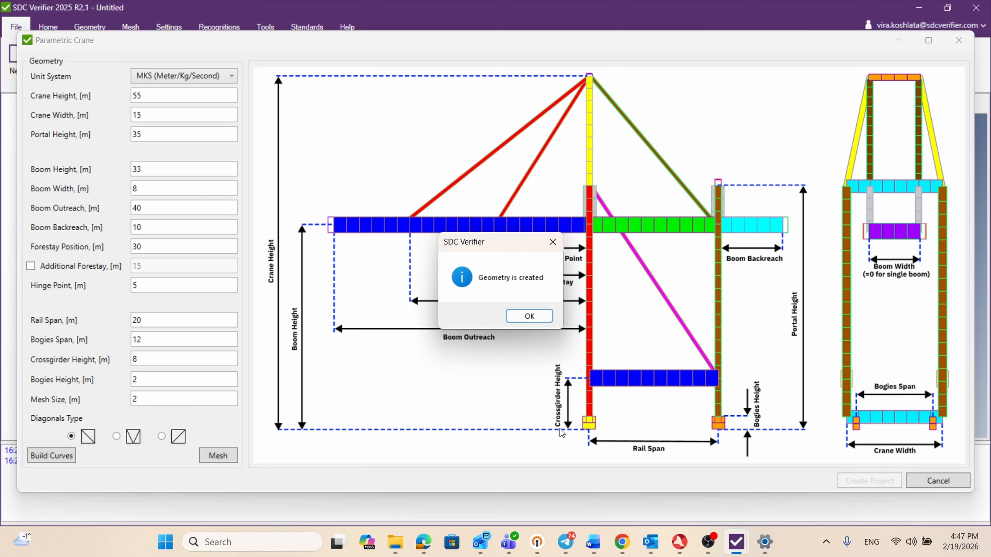
{"action": "left_click", "coordinate": [529, 317]}
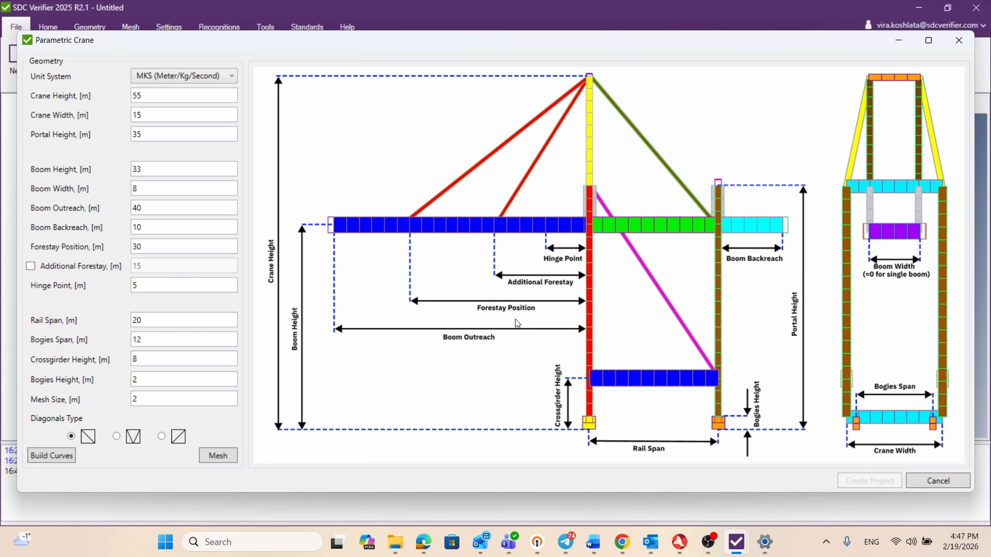
{"action": "left_click", "coordinate": [223, 455]}
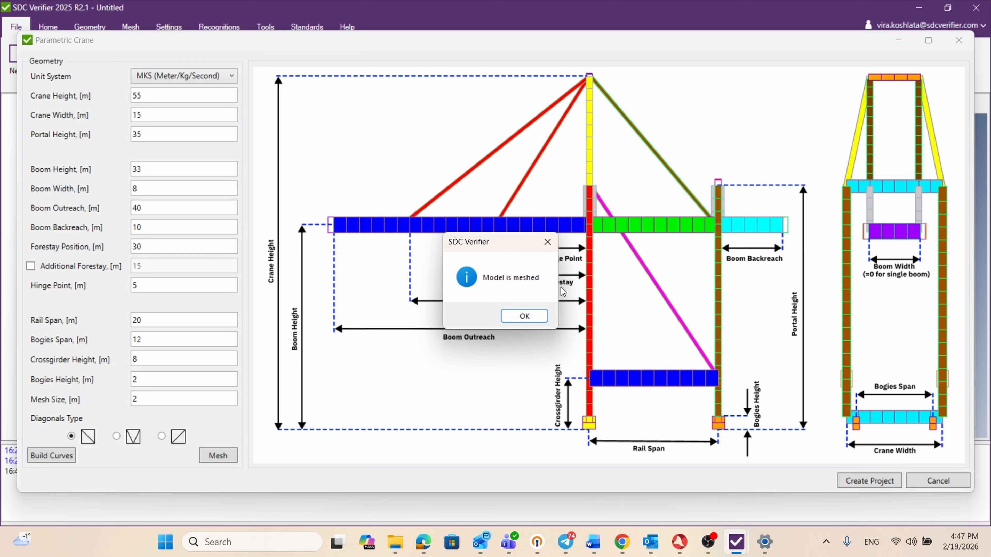
{"action": "left_click", "coordinate": [525, 319]}
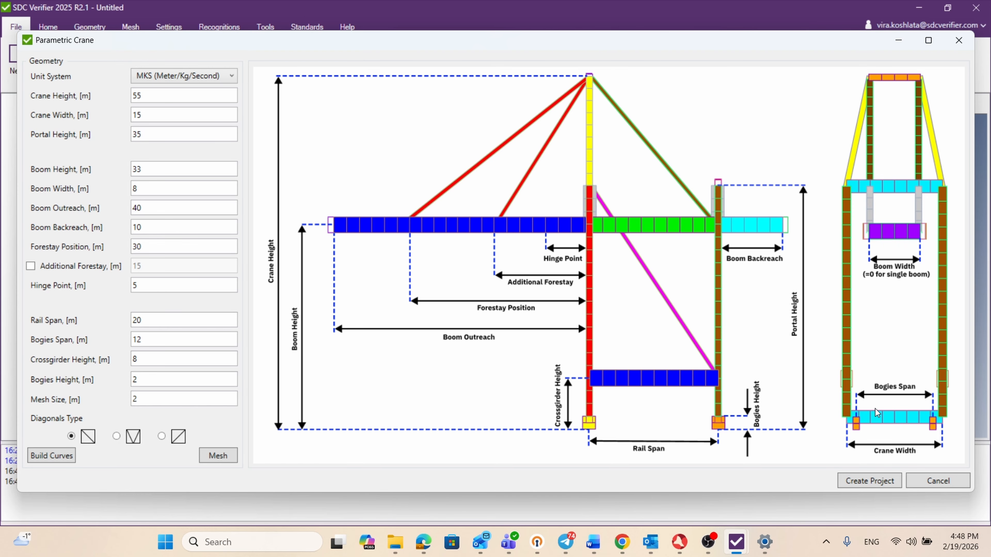
Step: Start a project from the meshed crane, with number 1 and the name "Parametric crane"
{"action": "left_click", "coordinate": [869, 481]}
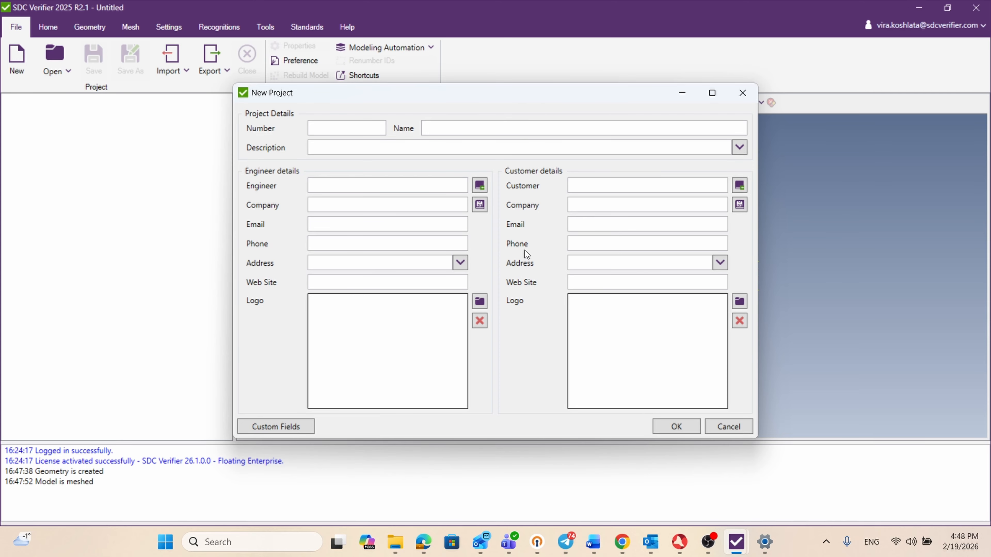
{"action": "left_click", "coordinate": [325, 130]}
{"action": "type", "text": "1"}
{"action": "left_click", "coordinate": [463, 127]}
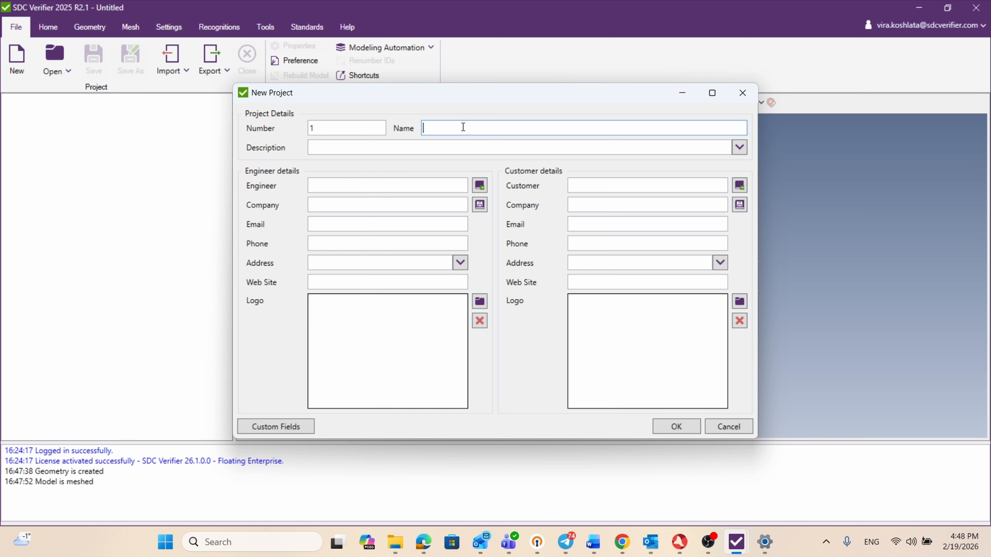
{"action": "type", "text": "Parametric crane"}
Step: Fill in the engineer details from the library's Support entry and the customer details from its customer entry, and create the project
{"action": "left_click", "coordinate": [322, 185]}
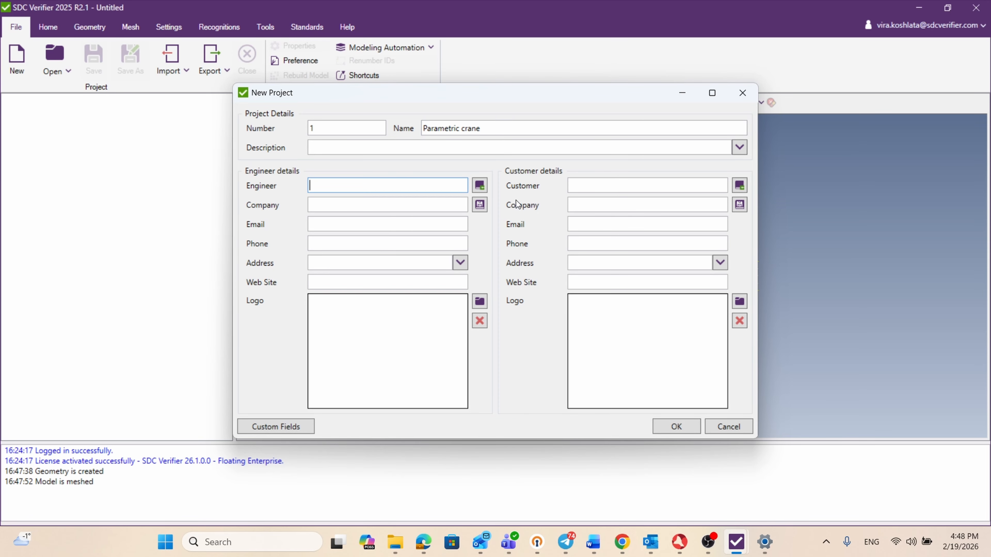
{"action": "left_click", "coordinate": [479, 186]}
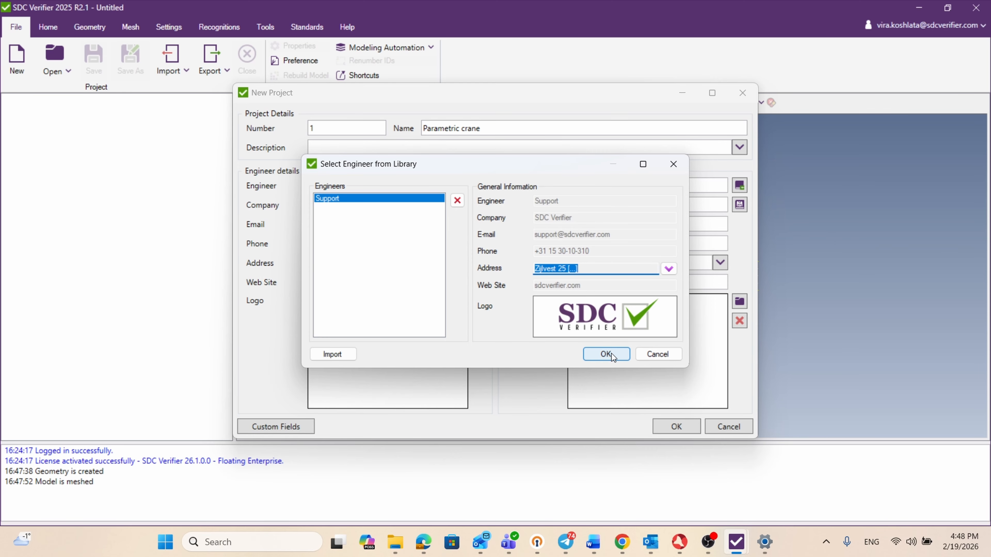
{"action": "left_click", "coordinate": [609, 354]}
{"action": "left_click", "coordinate": [740, 185]}
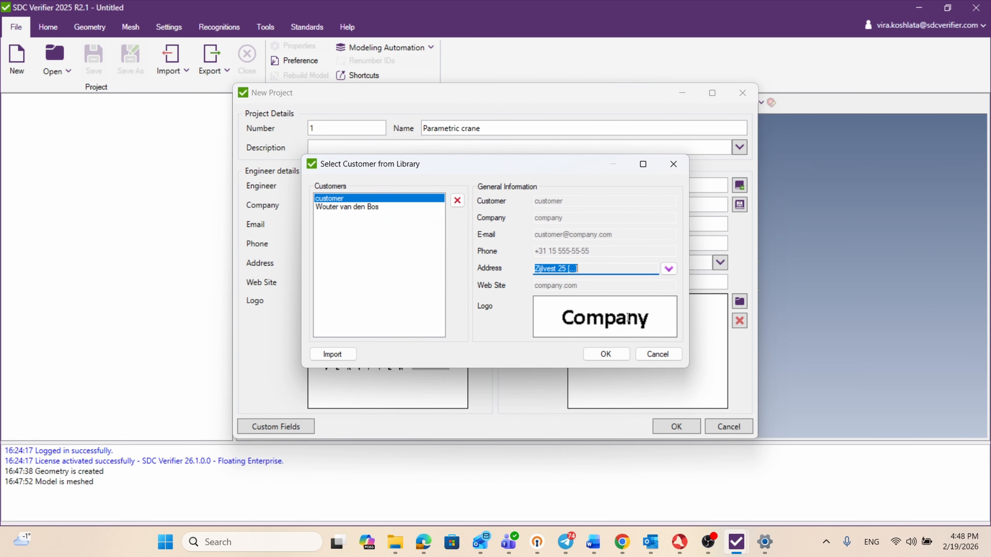
{"action": "left_click", "coordinate": [605, 354]}
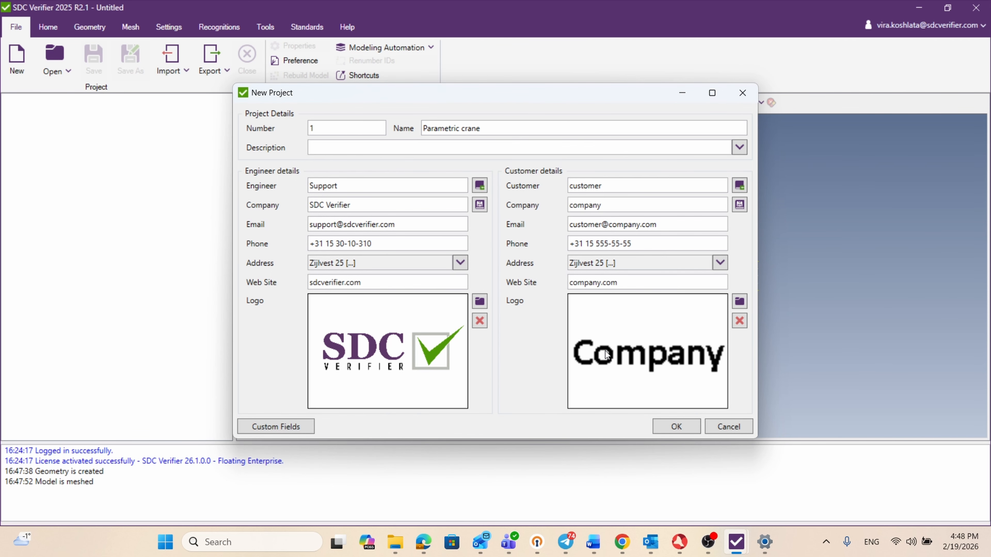
{"action": "left_click", "coordinate": [677, 427]}
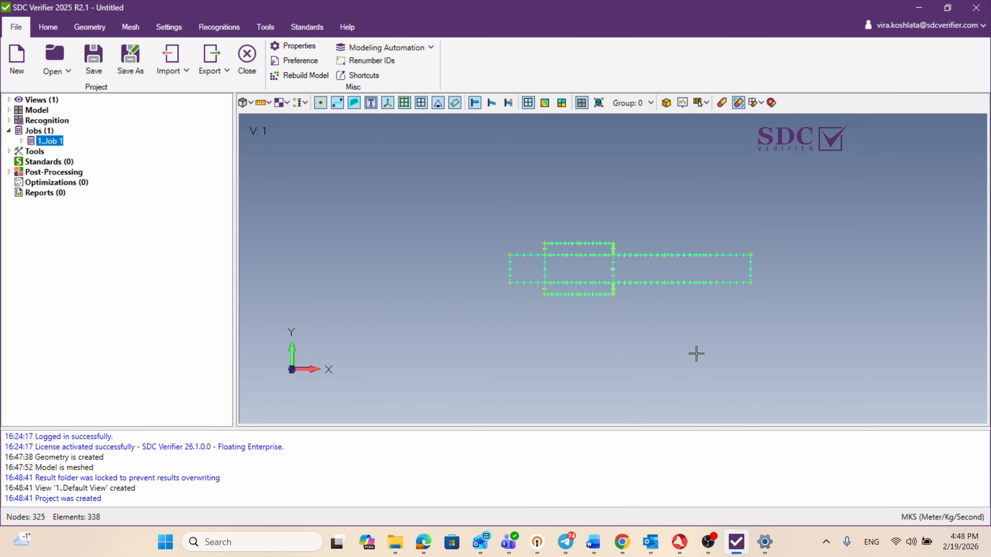
Step: Examine the meshed crane in a three-dimensional view and look through the model's list of properties
{"action": "scroll", "coordinate": [569, 385], "scroll_direction": "down", "scroll_amount": 5}
{"action": "scroll", "coordinate": [568, 384], "scroll_direction": "up", "scroll_amount": 5}
{"action": "middle_click_drag", "start_coordinate": [580, 317], "coordinate": [587, 218]}
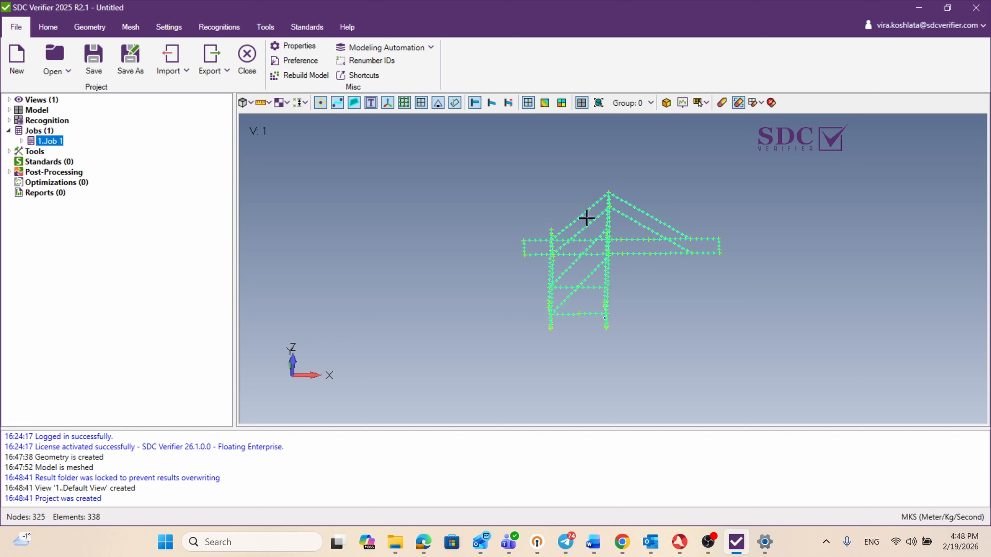
{"action": "scroll", "coordinate": [584, 234], "scroll_direction": "up", "scroll_amount": 3}
{"action": "middle_click_drag", "start_coordinate": [595, 276], "coordinate": [521, 253]}
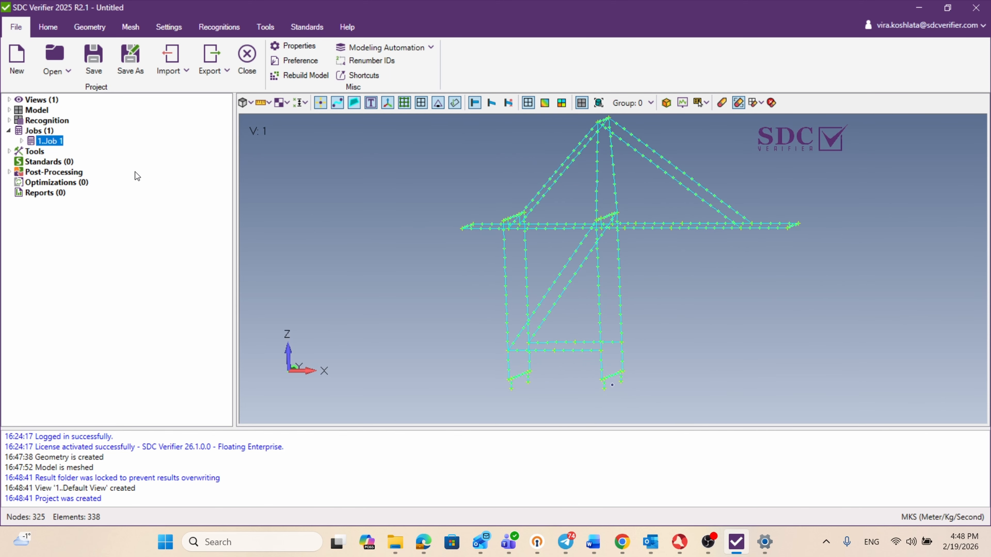
{"action": "left_click", "coordinate": [8, 110]}
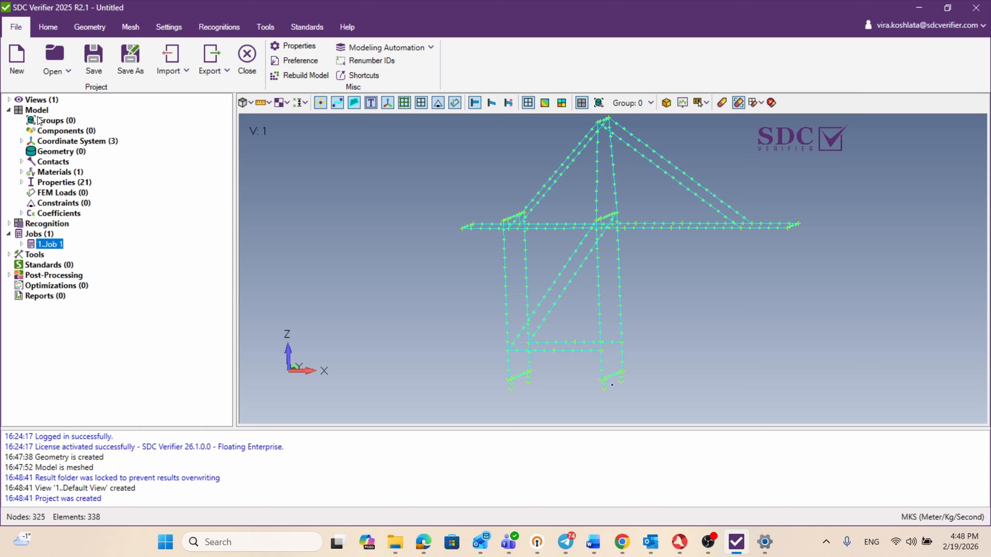
{"action": "left_click", "coordinate": [21, 182]}
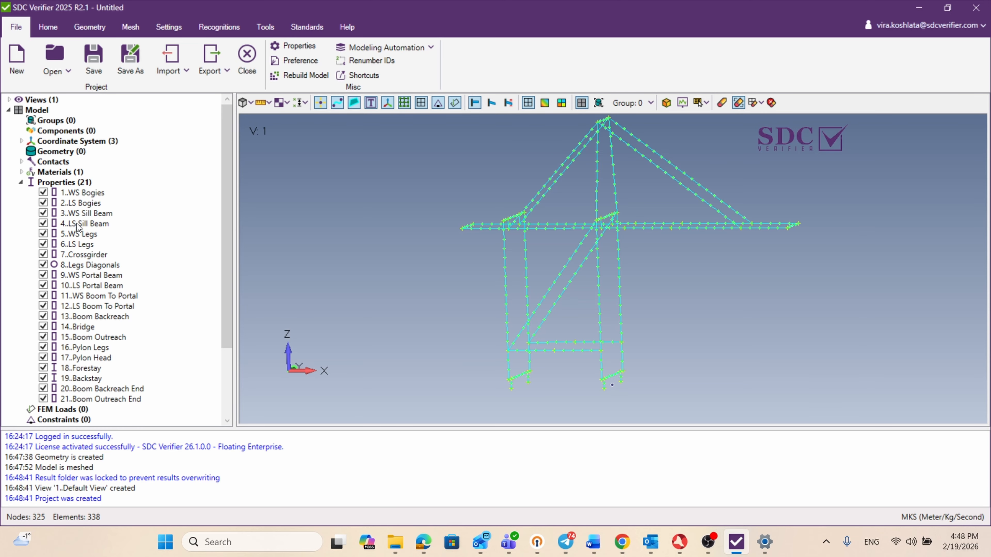
{"action": "scroll", "coordinate": [81, 229], "scroll_direction": "down", "scroll_amount": 3}
{"action": "scroll", "coordinate": [80, 229], "scroll_direction": "up", "scroll_amount": 2}
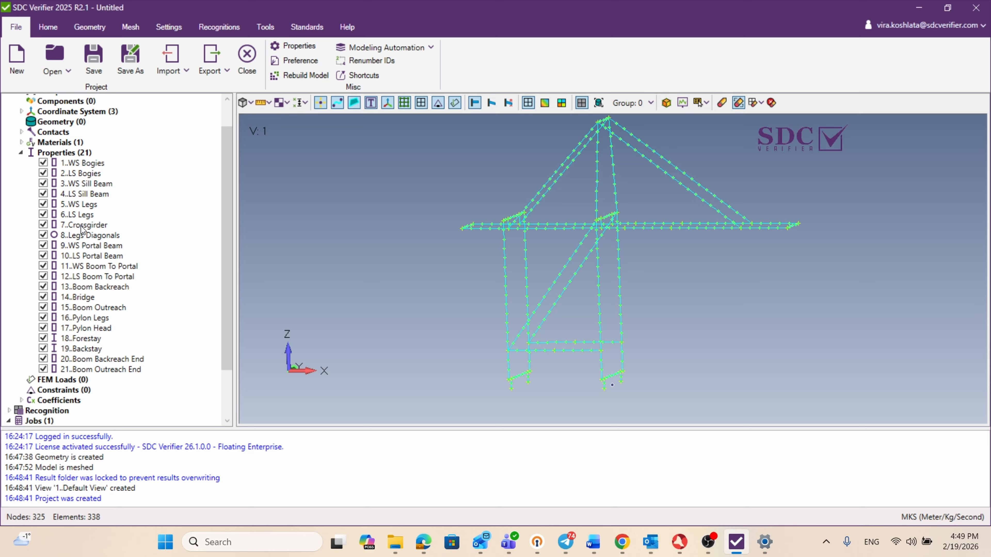
Step: Display the crane's elements with thickness and cross sections, coloured by property colors
{"action": "left_click", "coordinate": [248, 103]}
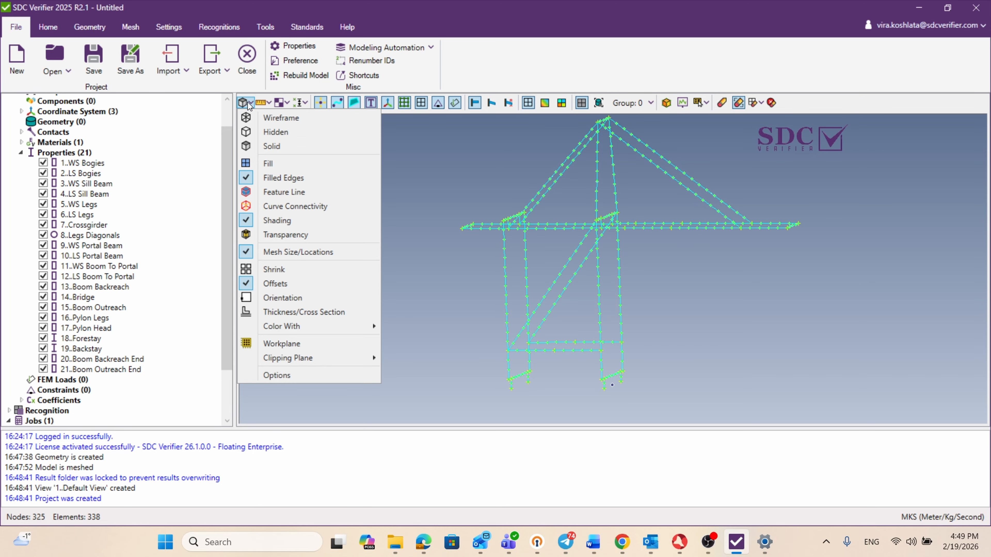
{"action": "left_click", "coordinate": [296, 312]}
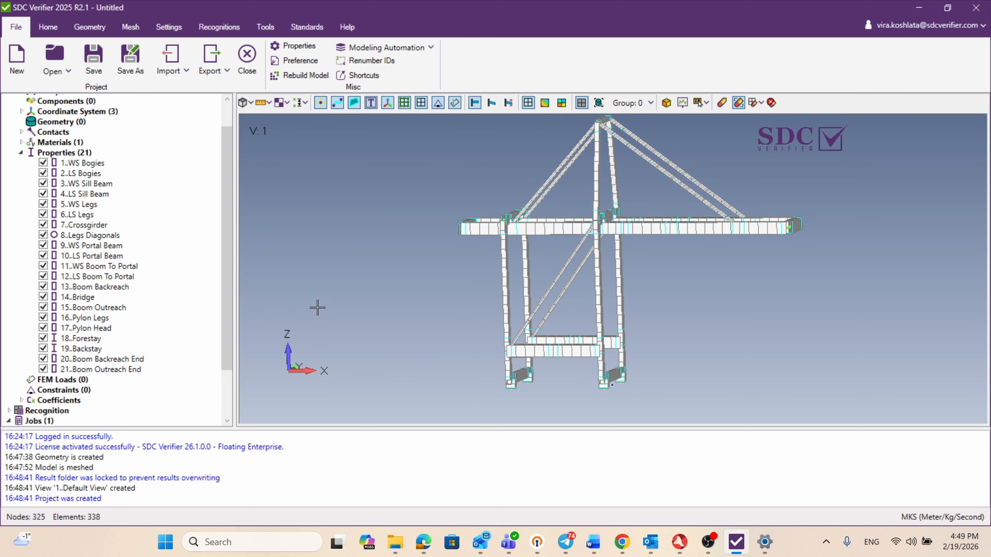
{"action": "left_click", "coordinate": [250, 104]}
{"action": "mouse_move", "coordinate": [296, 327]}
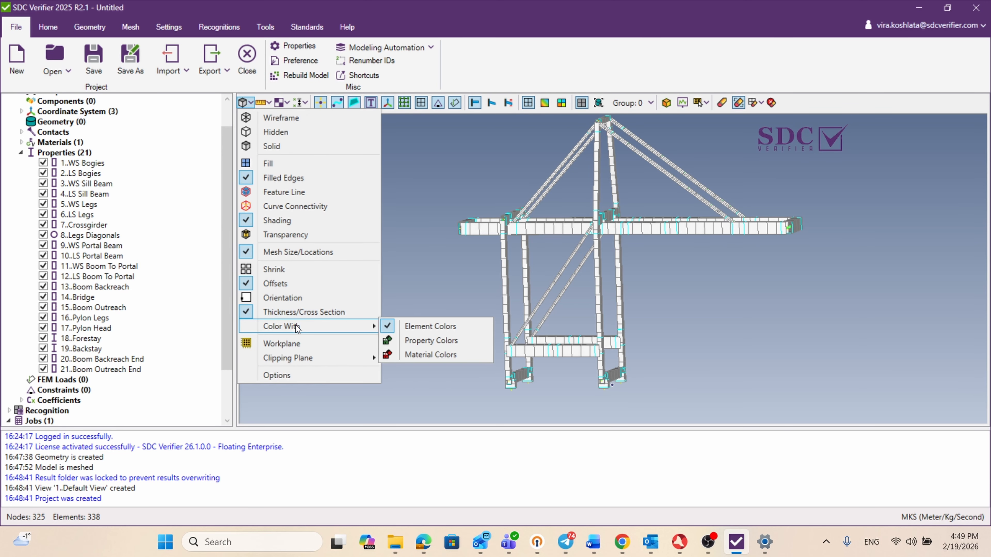
{"action": "left_click", "coordinate": [462, 340]}
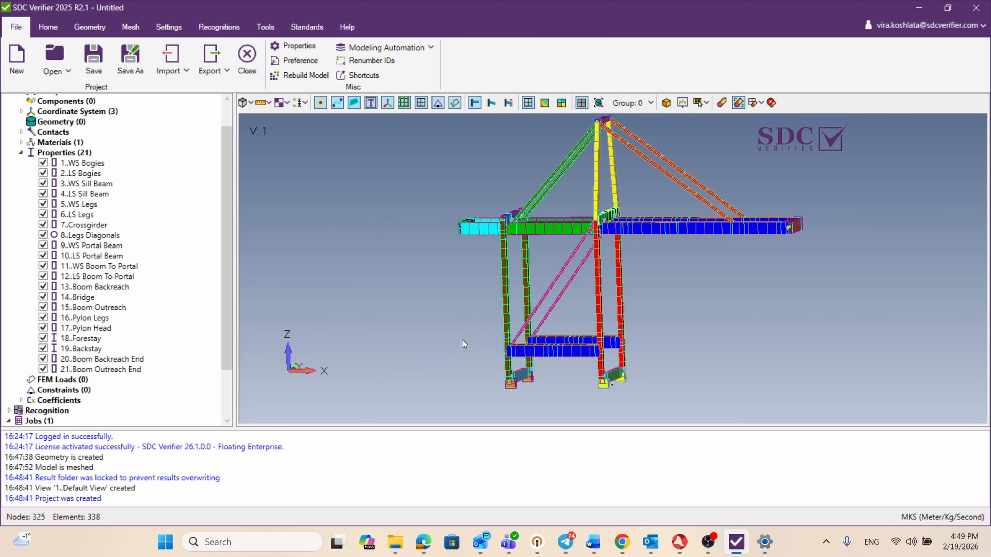
{"action": "scroll", "coordinate": [607, 322], "scroll_direction": "up", "scroll_amount": 3}
{"action": "middle_click_drag", "start_coordinate": [604, 319], "coordinate": [589, 304]}
{"action": "scroll", "coordinate": [596, 315], "scroll_direction": "down", "scroll_amount": 1}
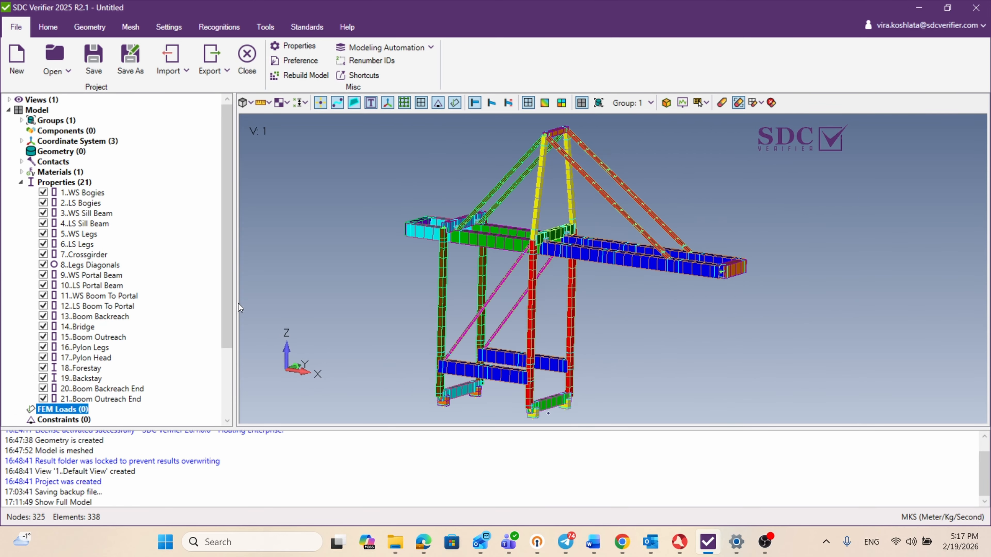
Step: Start a new Multi Nodal Force FEM load and add 2 empty rows to its force table
{"action": "left_click", "coordinate": [21, 182]}
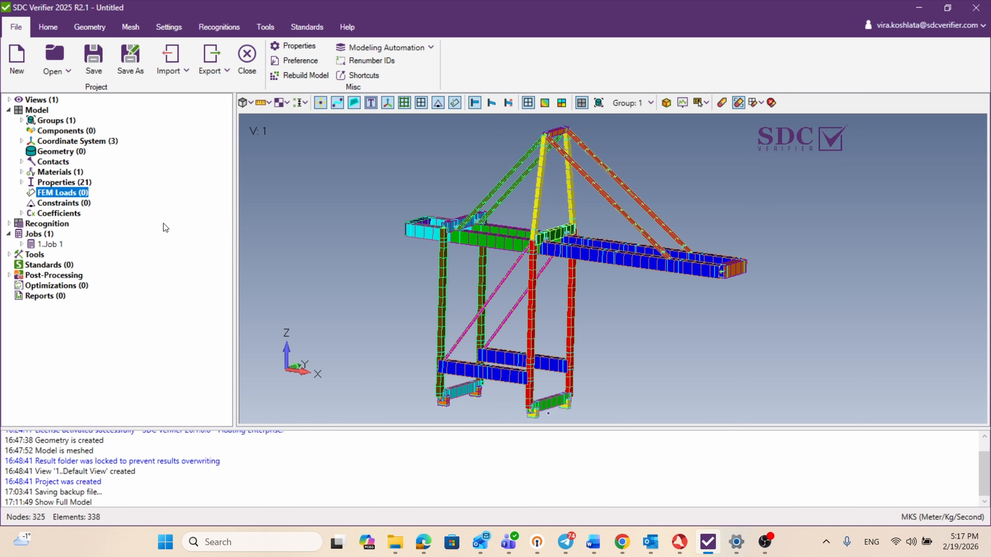
{"action": "right_click", "coordinate": [65, 195]}
{"action": "mouse_move", "coordinate": [137, 200]}
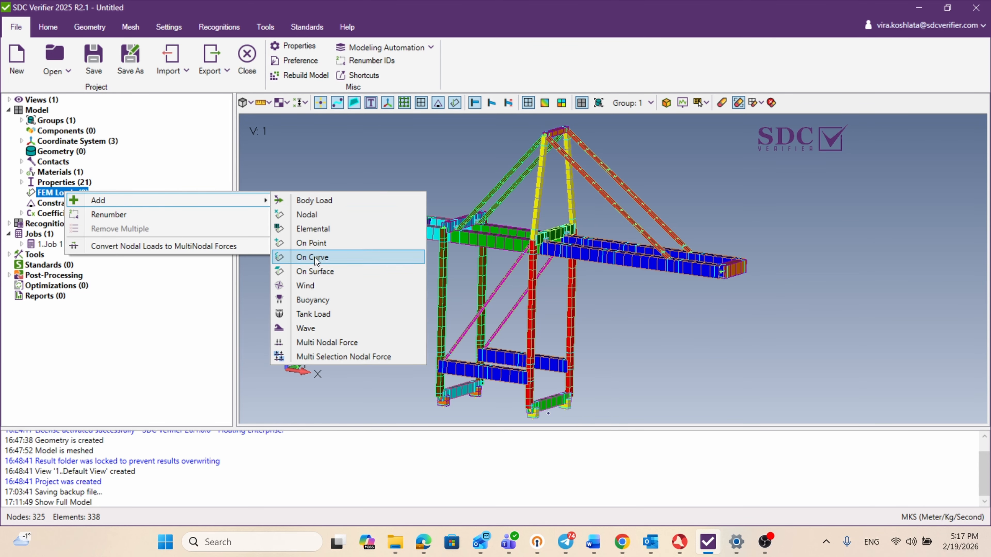
{"action": "left_click", "coordinate": [366, 343]}
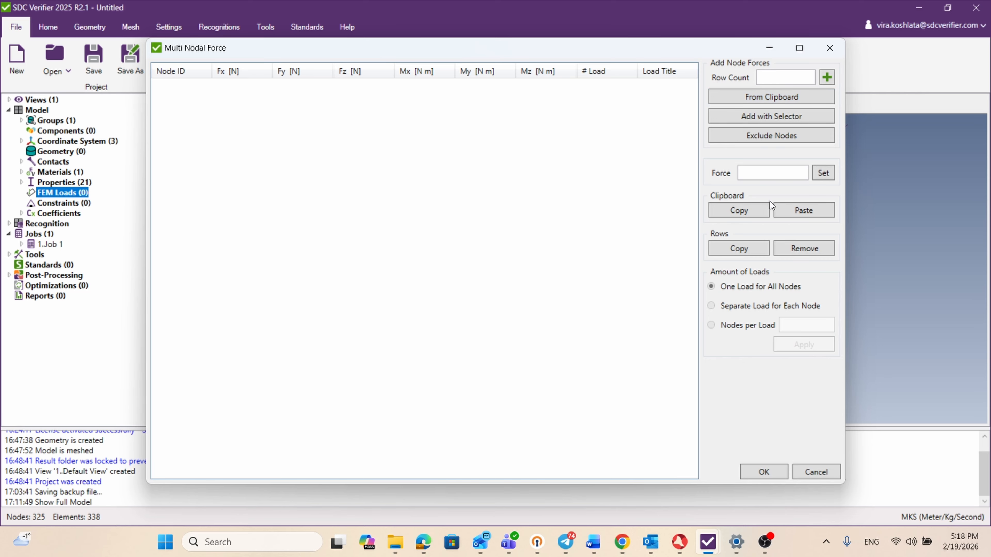
{"action": "left_click", "coordinate": [774, 78]}
{"action": "type", "text": "2"}
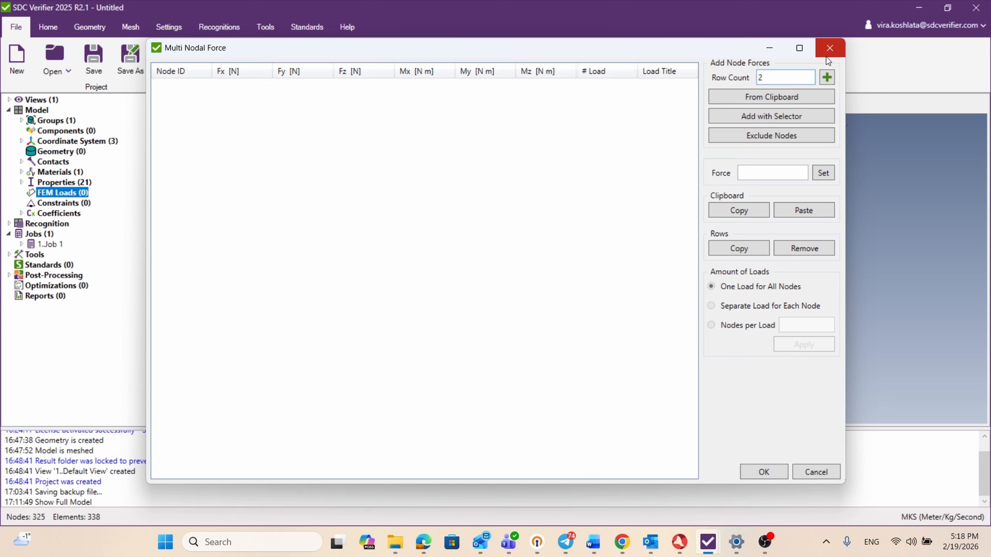
{"action": "left_click", "coordinate": [826, 77]}
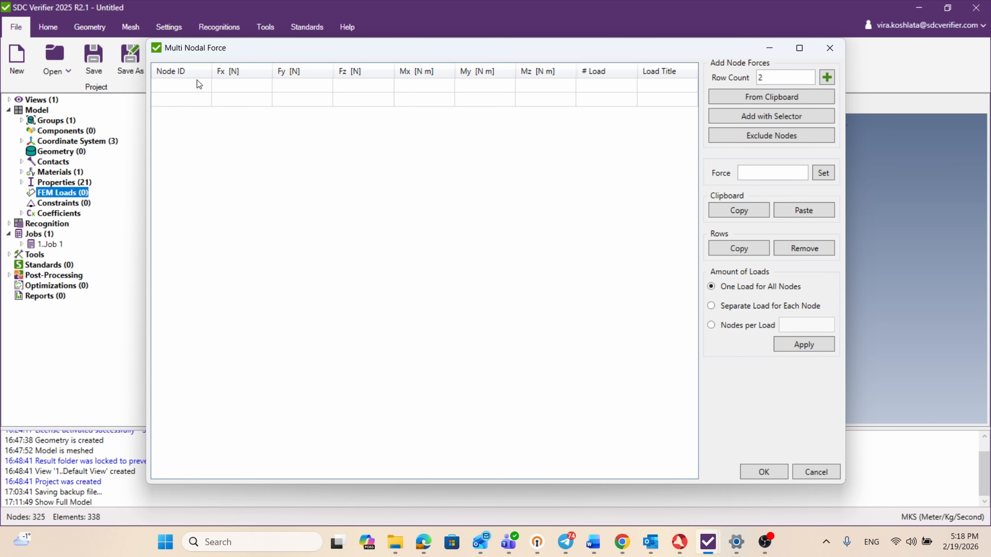
Step: Fill in the two force rows: node 1 with Fx 250 N and node 2 with Fy 300 N
{"action": "left_click", "coordinate": [228, 86]}
{"action": "type", "text": "250"}
{"action": "left_click", "coordinate": [301, 99]}
{"action": "type", "text": "300"}
{"action": "left_click", "coordinate": [169, 85]}
{"action": "type", "text": "1"}
{"action": "left_click", "coordinate": [170, 100]}
{"action": "type", "text": "2"}
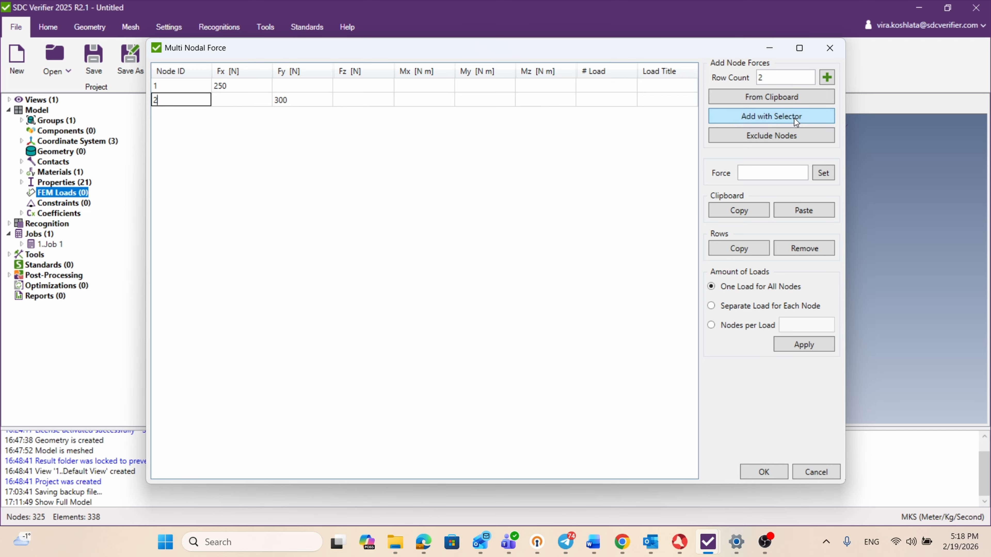
Step: Add nodes 126, 135, 150, 313, 323 and 338 to the force table by manually picking two each on the boom backreach, bridge and outreach
{"action": "left_click", "coordinate": [774, 116]}
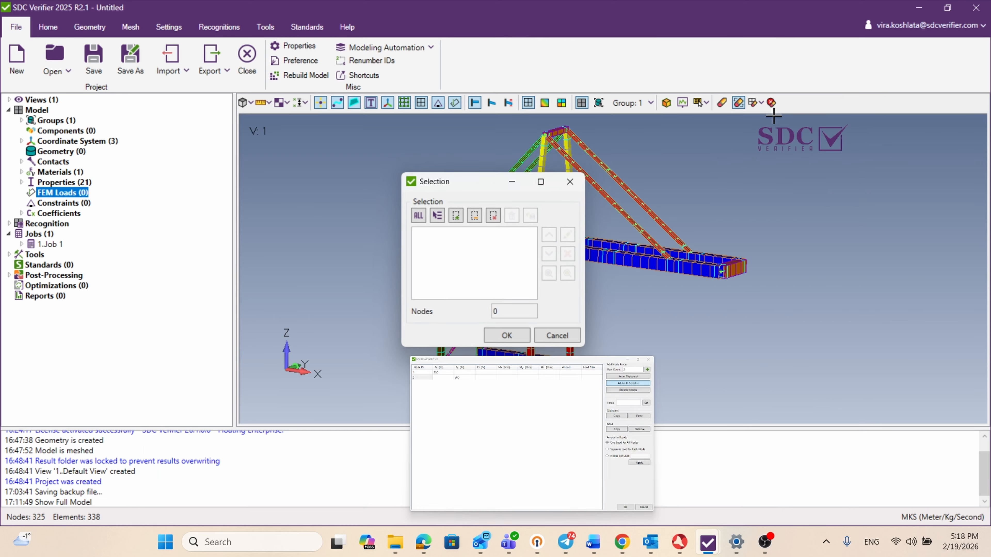
{"action": "left_click", "coordinate": [457, 217]}
{"action": "left_click", "coordinate": [477, 230]}
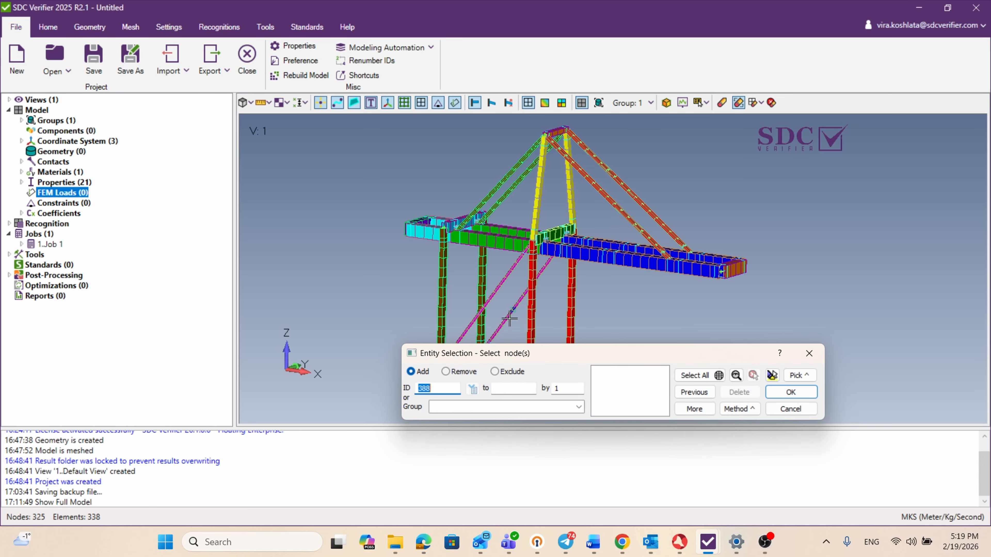
{"action": "scroll", "coordinate": [541, 245], "scroll_direction": "up", "scroll_amount": 5}
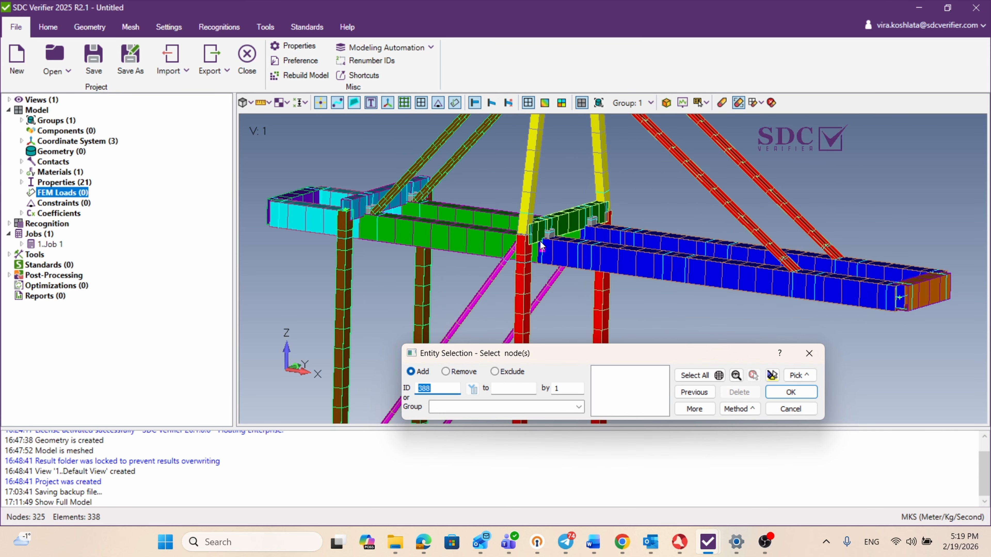
{"action": "middle_click_drag", "start_coordinate": [541, 242], "coordinate": [545, 268]}
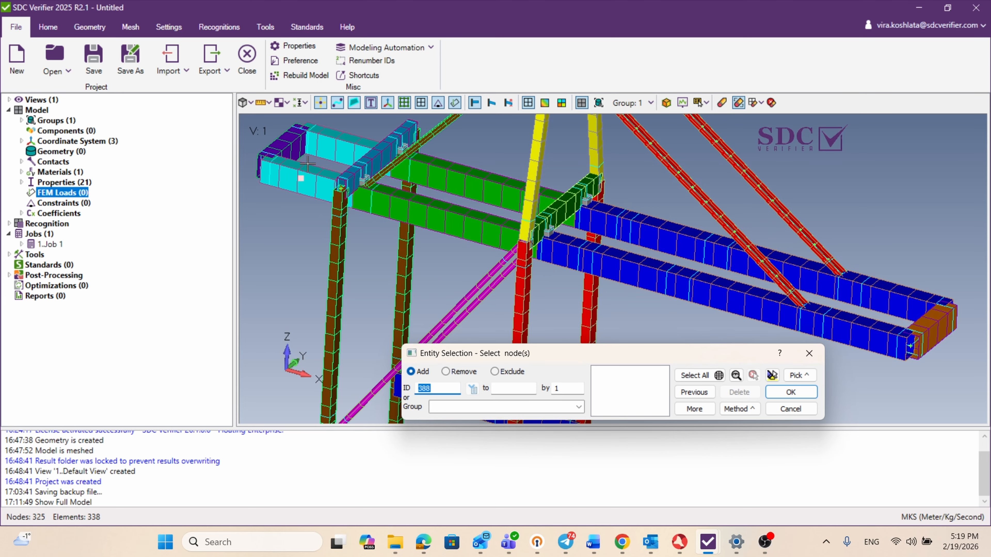
{"action": "left_click", "coordinate": [292, 164]}
{"action": "left_click", "coordinate": [332, 135]}
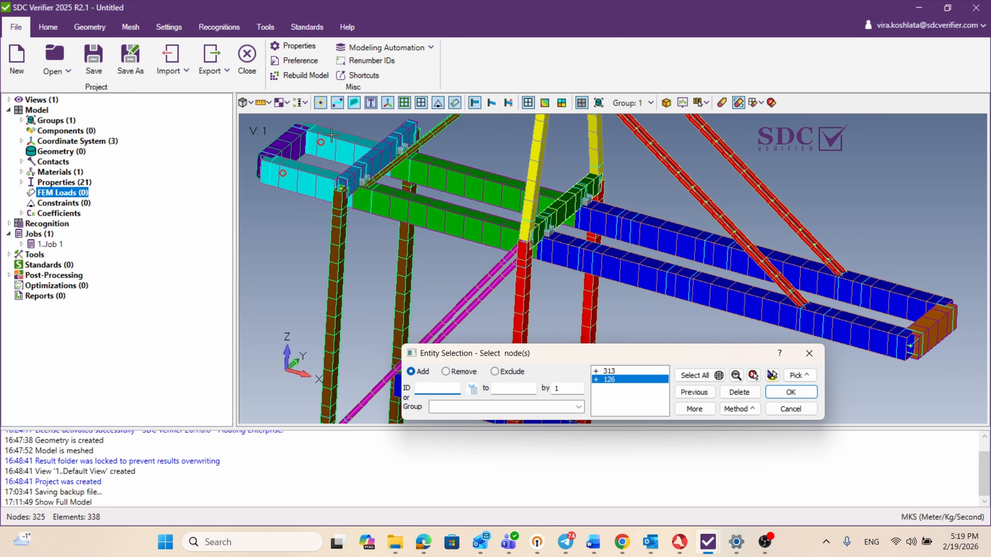
{"action": "left_click", "coordinate": [479, 166]}
{"action": "left_click", "coordinate": [454, 216]}
{"action": "left_click", "coordinate": [705, 238]}
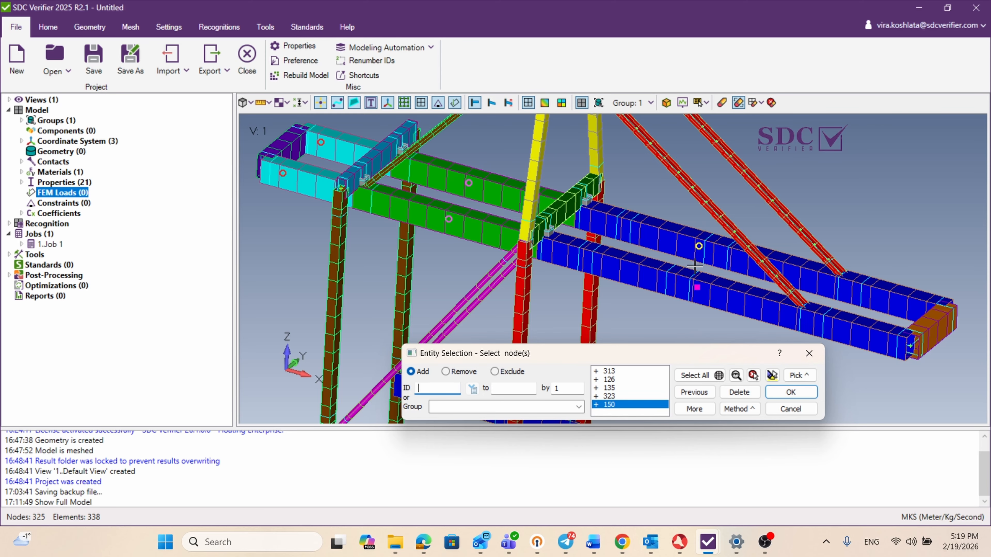
{"action": "left_click", "coordinate": [679, 277]}
{"action": "left_click", "coordinate": [790, 391]}
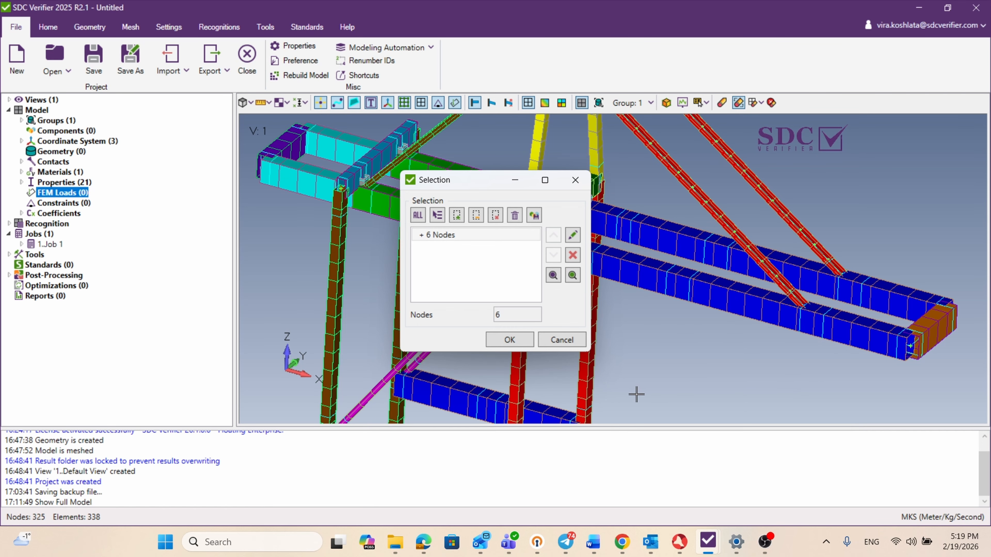
{"action": "left_click", "coordinate": [520, 340]}
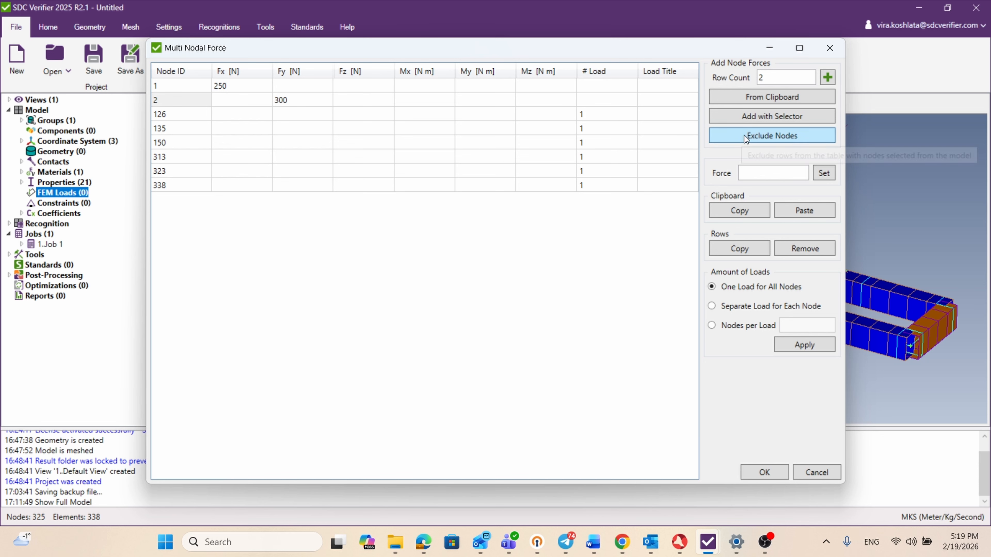
{"action": "left_click", "coordinate": [766, 135]}
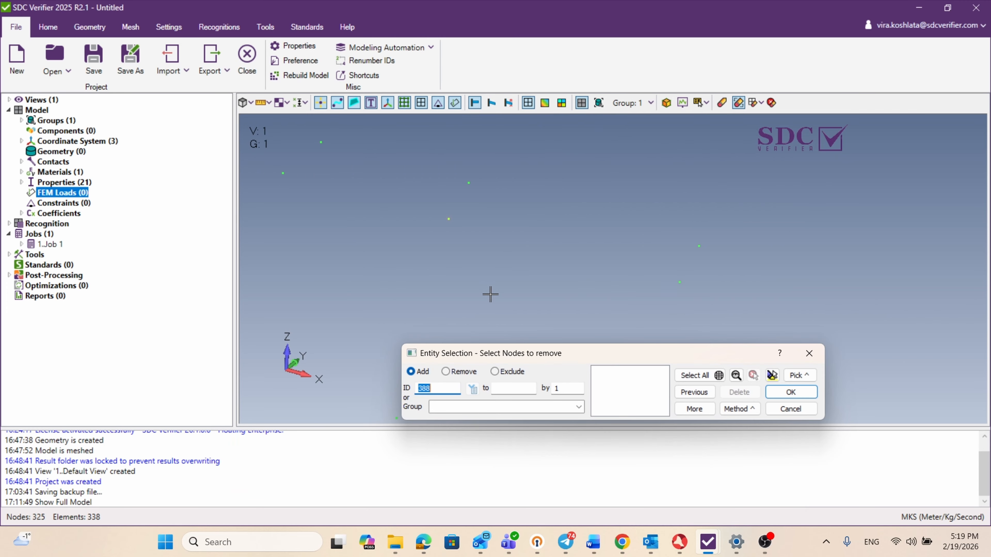
{"action": "left_click", "coordinate": [283, 173]}
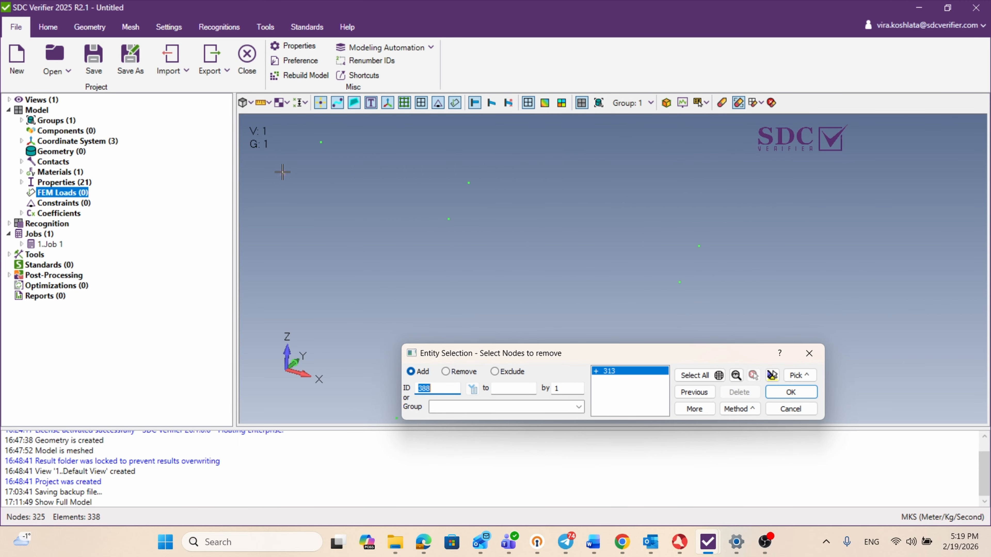
{"action": "left_click", "coordinate": [321, 141]}
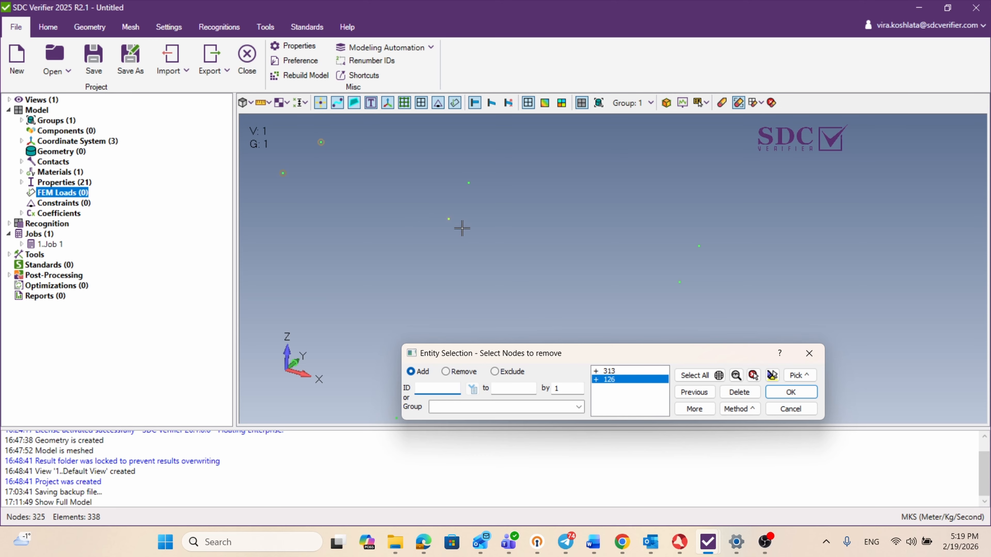
{"action": "left_click", "coordinate": [449, 219]}
{"action": "left_click", "coordinate": [468, 183]}
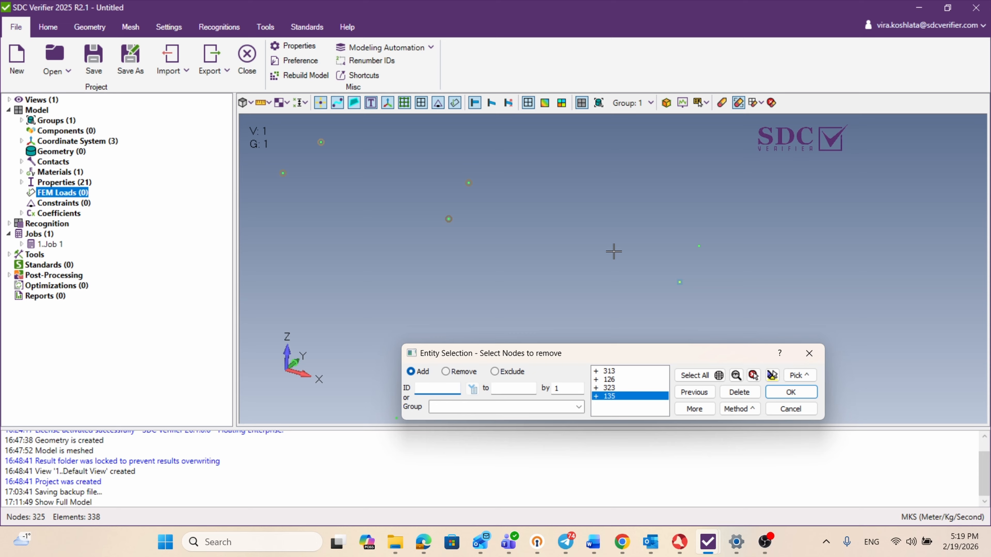
{"action": "left_click", "coordinate": [680, 282]}
{"action": "left_click", "coordinate": [699, 246]}
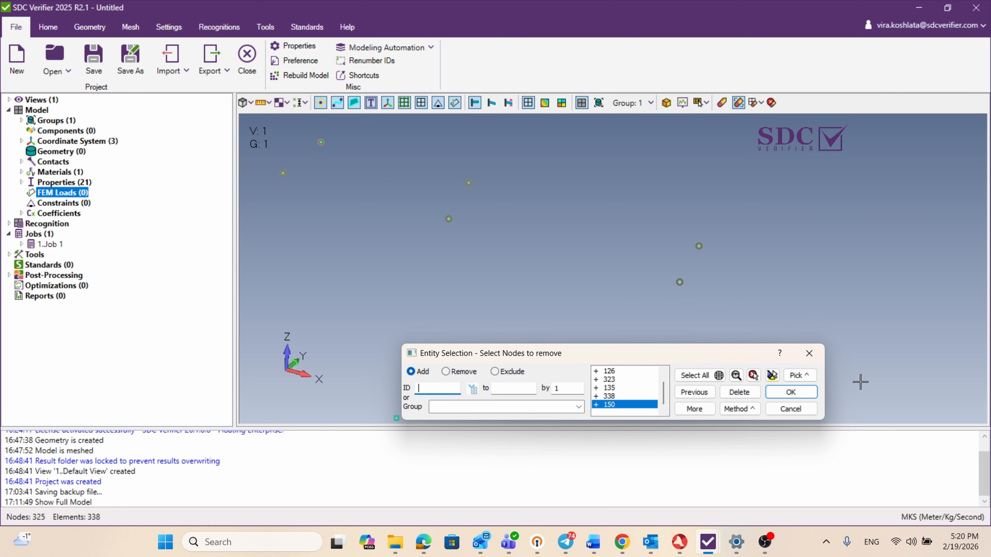
{"action": "left_click", "coordinate": [791, 409]}
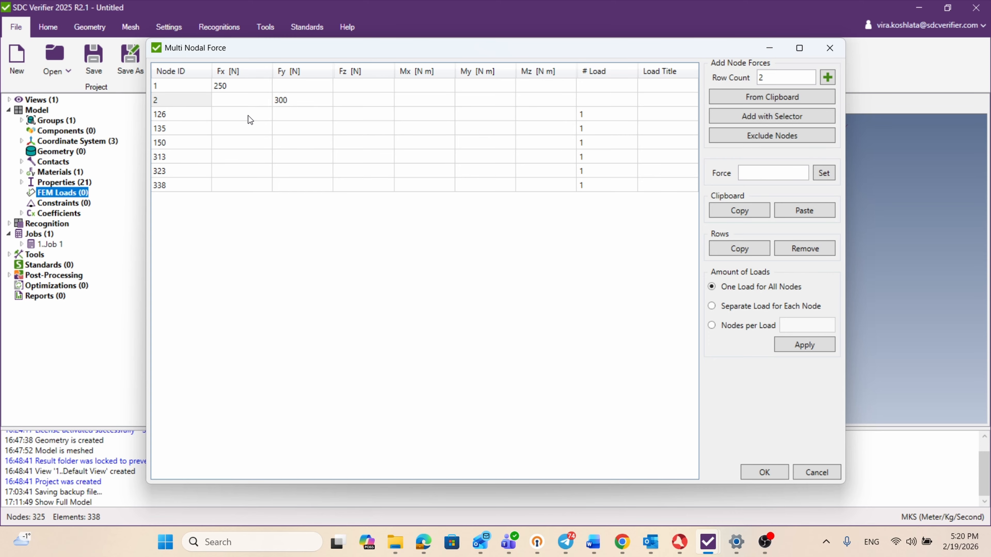
Step: Enter the forces Fx 250 N for node 126, Fy 300 N for node 135 and Fz 250 N for node 150
{"action": "double_click", "coordinate": [235, 118]}
{"action": "type", "text": "250"}
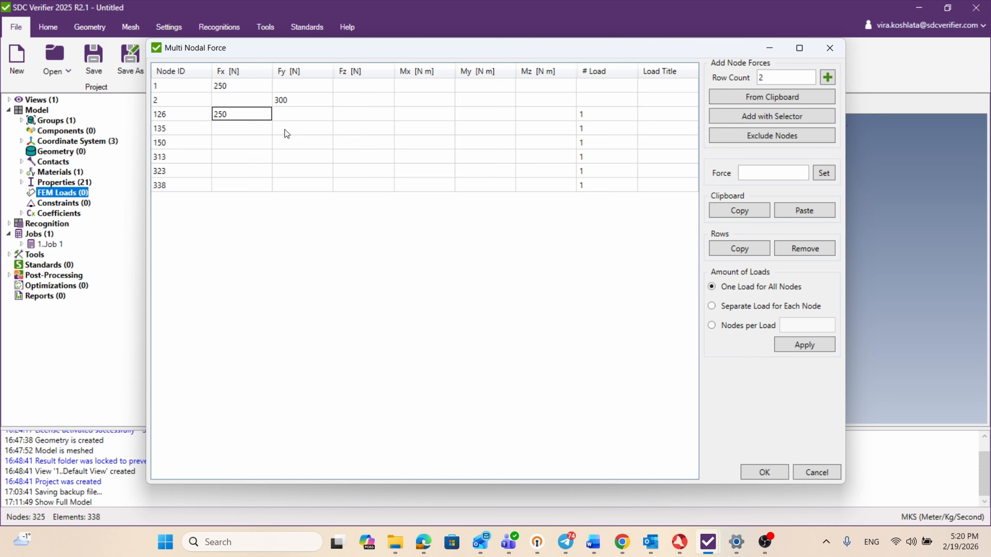
{"action": "double_click", "coordinate": [284, 129]}
{"action": "type", "text": "300"}
{"action": "double_click", "coordinate": [381, 142]}
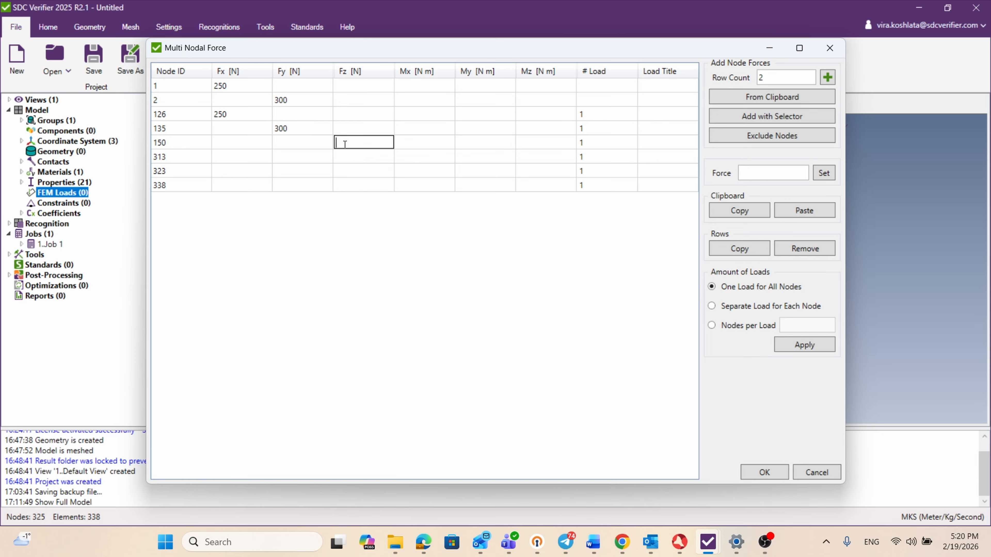
Step: Enter the moments Mx 300 N m for node 313, My 250 N m for node 323 and Mz 300 N m for node 338
{"action": "type", "text": "250"}
{"action": "double_click", "coordinate": [400, 156]}
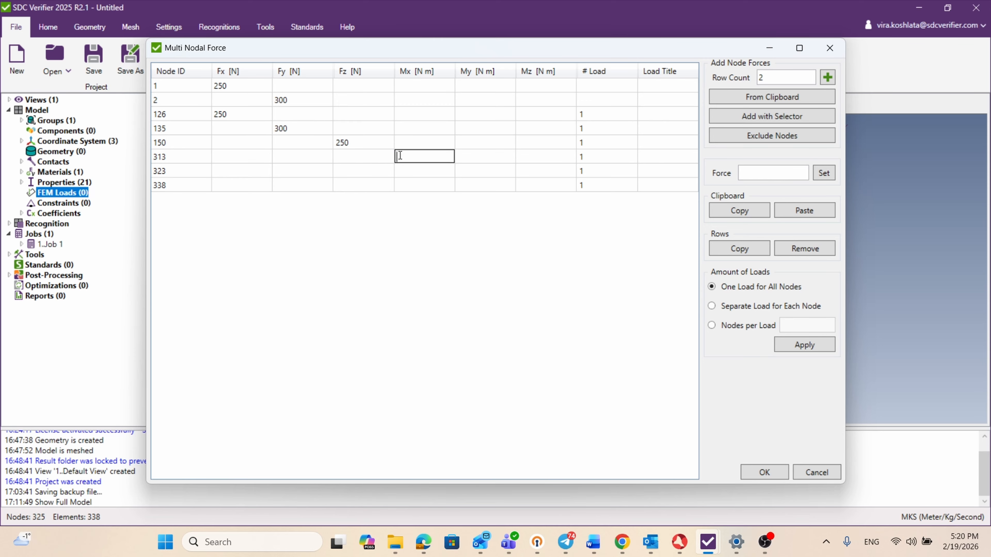
{"action": "type", "text": "300"}
{"action": "double_click", "coordinate": [473, 170]}
{"action": "type", "text": "250"}
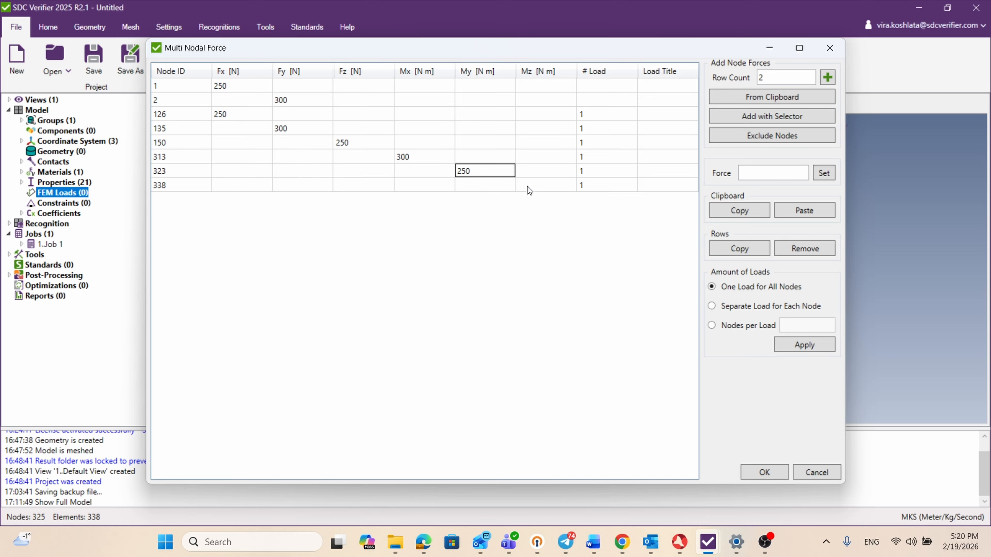
{"action": "double_click", "coordinate": [529, 185]}
{"action": "type", "text": "300"}
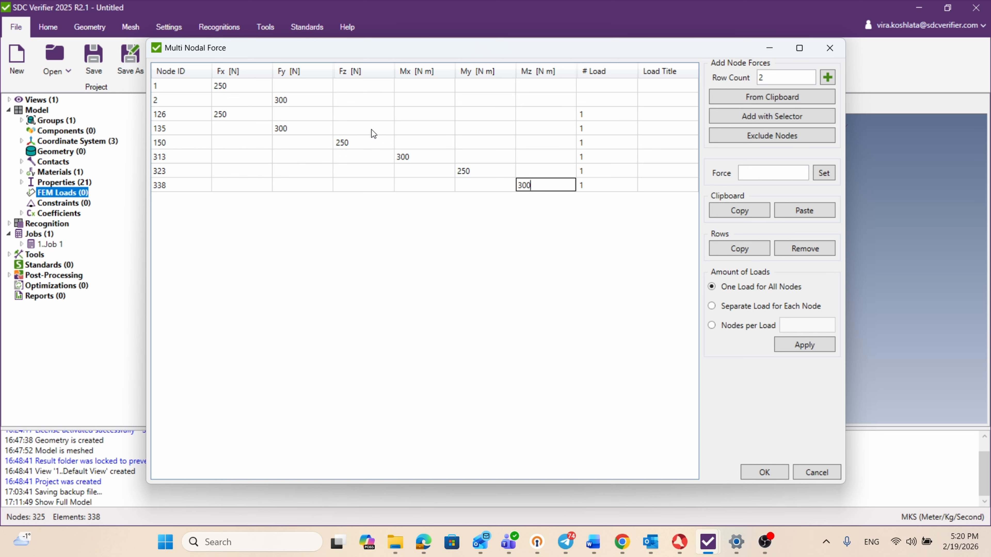
Step: Set Fx to 250 N for nodes 150, 313, 323 and 338 all at once
{"action": "left_click", "coordinate": [750, 173]}
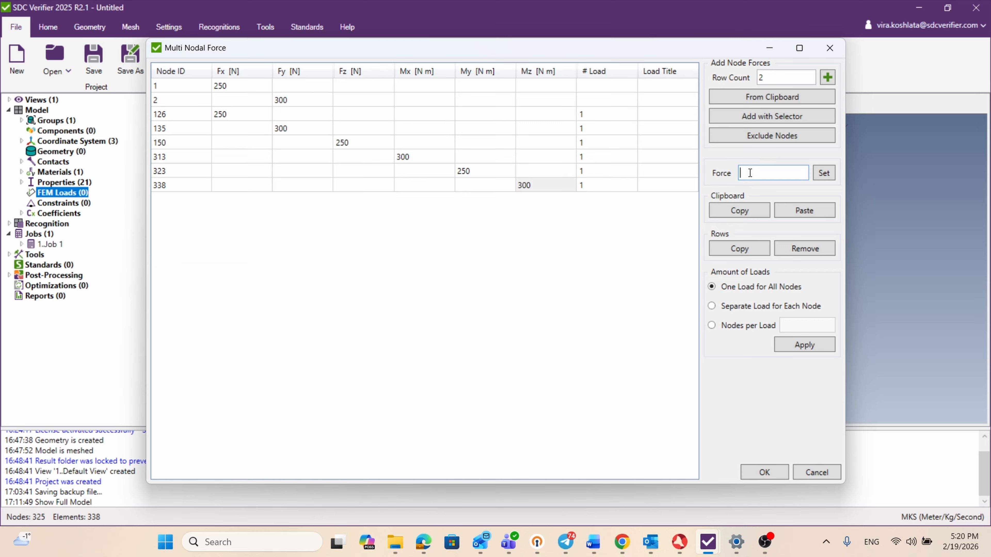
{"action": "type", "text": "250"}
{"action": "left_click", "coordinate": [226, 141]}
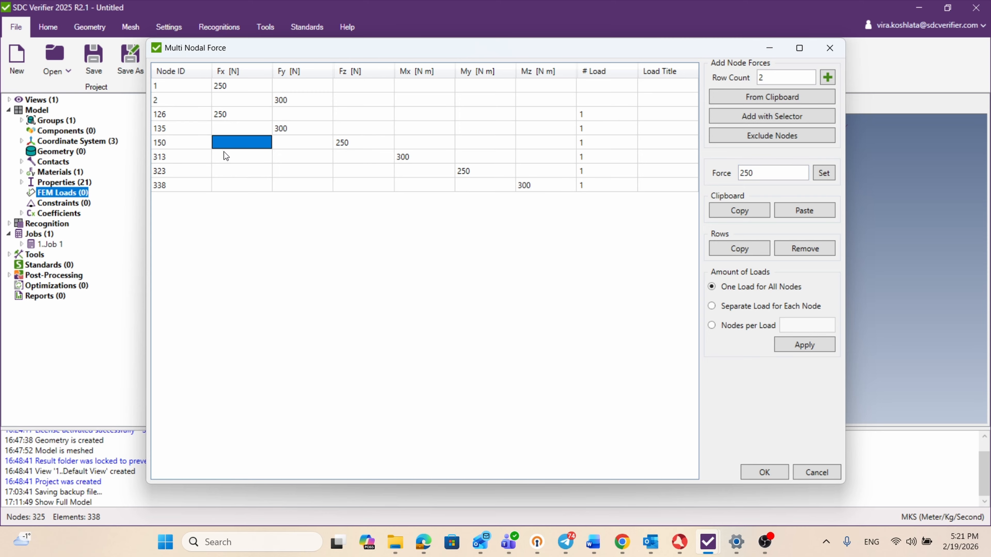
{"action": "left_click_drag", "start_coordinate": [223, 153], "coordinate": [223, 184]}
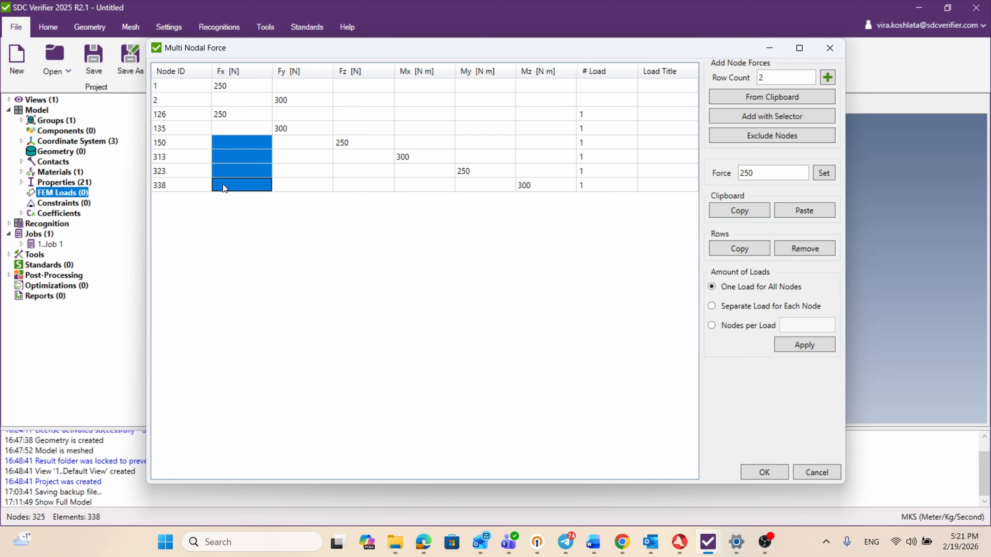
{"action": "left_click", "coordinate": [824, 173]}
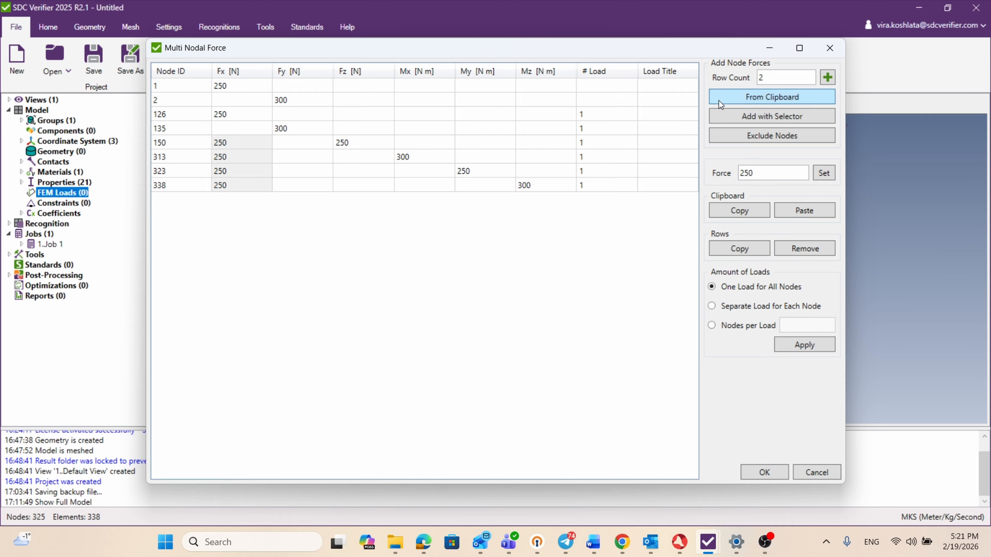
Step: Remove the rows of nodes 1 and 2 from the force table
{"action": "left_click", "coordinate": [170, 85]}
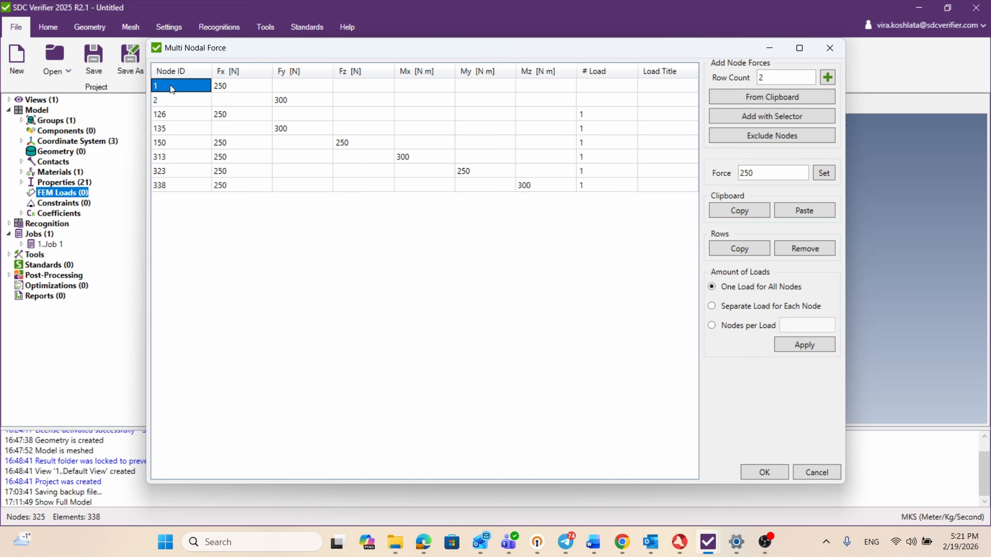
{"action": "left_click", "coordinate": [168, 100], "text": "shift"}
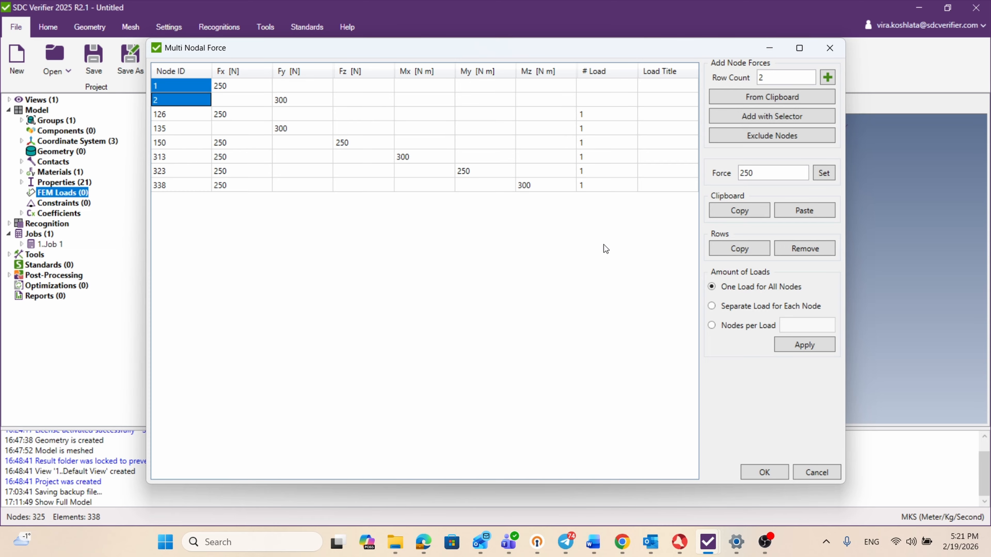
{"action": "left_click", "coordinate": [806, 249]}
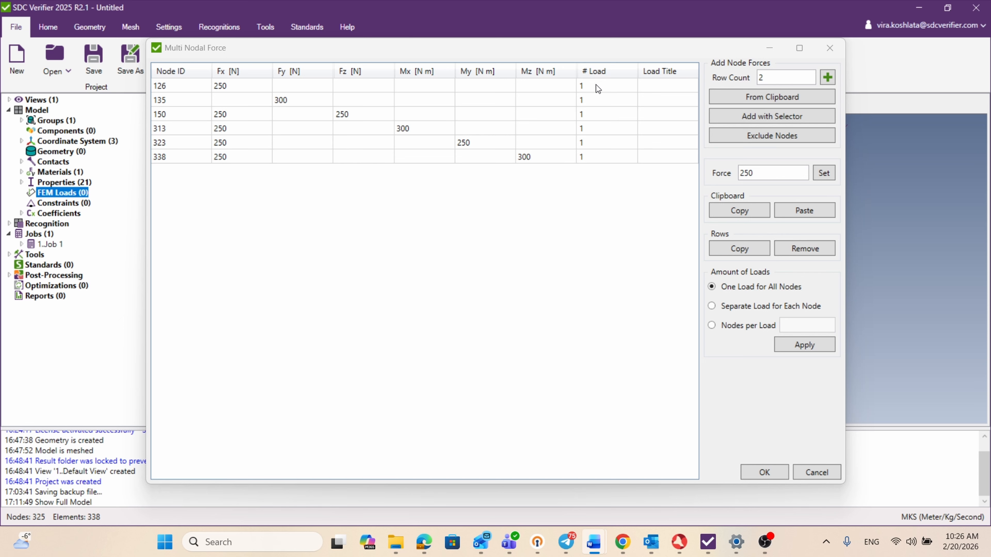
Step: Apply a separate load for each node to all six rows of the force table
{"action": "left_click", "coordinate": [713, 308]}
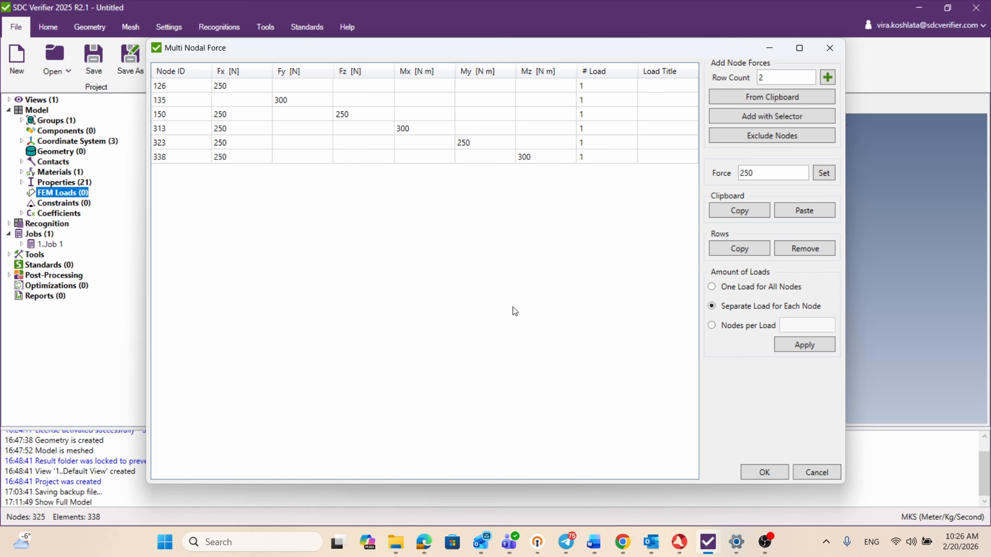
{"action": "left_click_drag", "start_coordinate": [172, 85], "coordinate": [176, 159]}
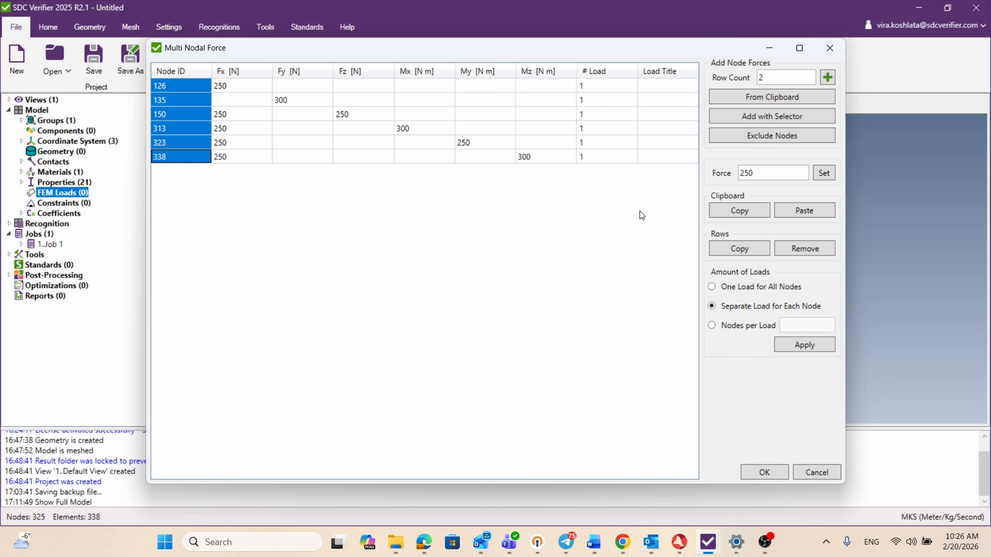
{"action": "left_click", "coordinate": [802, 345]}
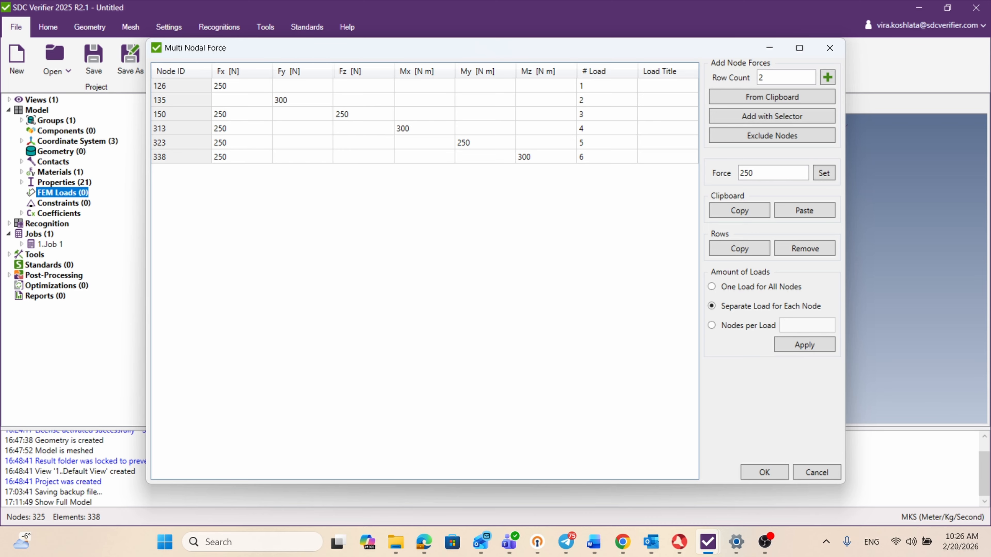
Step: Group the table's nodes into loads with 2 nodes per load and apply the distribution
{"action": "left_click", "coordinate": [712, 327]}
{"action": "left_click", "coordinate": [796, 326]}
{"action": "type", "text": "2"}
{"action": "left_click", "coordinate": [804, 345]}
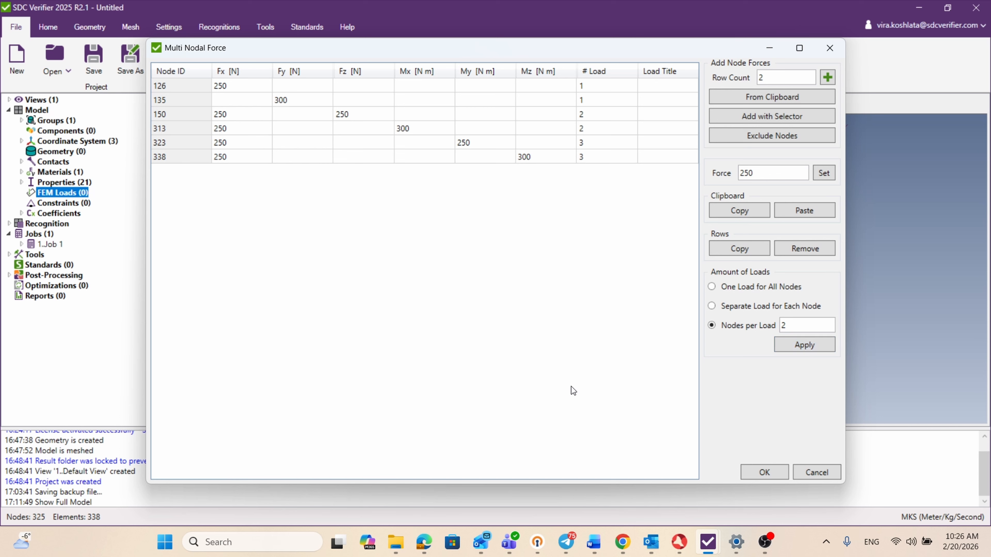